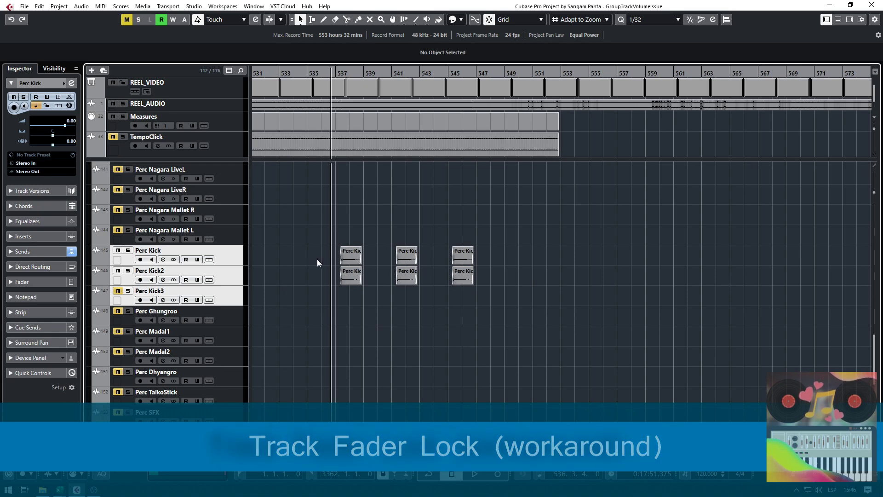
Create a group channel from the three selected Perc Kick tracks and name it 'Perc Kick Bus'.
{"action": "right_click", "coordinate": [239, 259]}
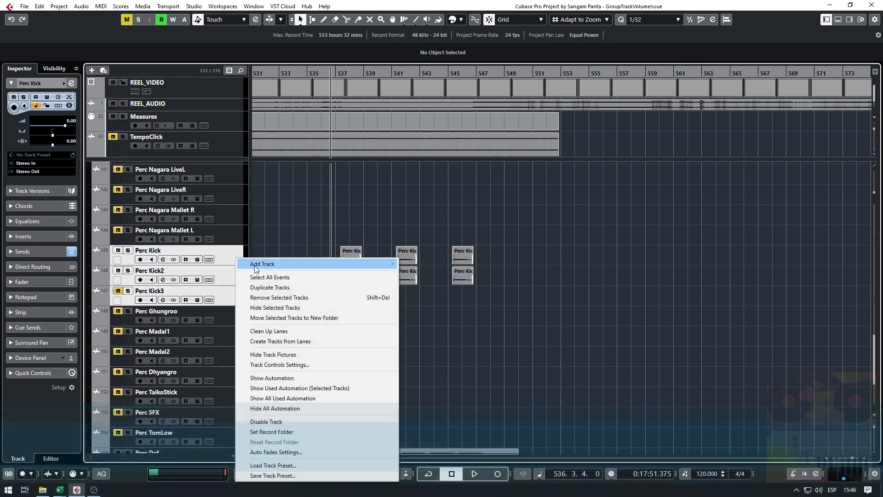
{"action": "mouse_move", "coordinate": [258, 264]}
{"action": "left_click", "coordinate": [459, 343]}
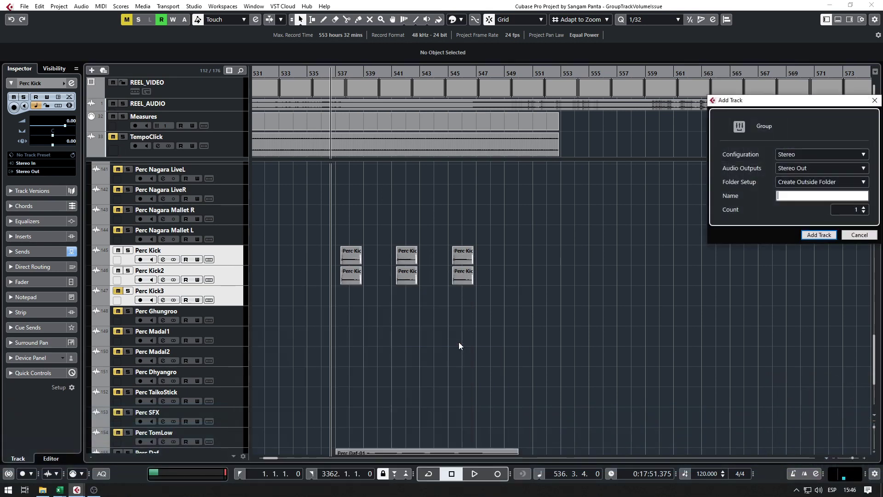
{"action": "left_click_drag", "start_coordinate": [784, 104], "coordinate": [656, 123]}
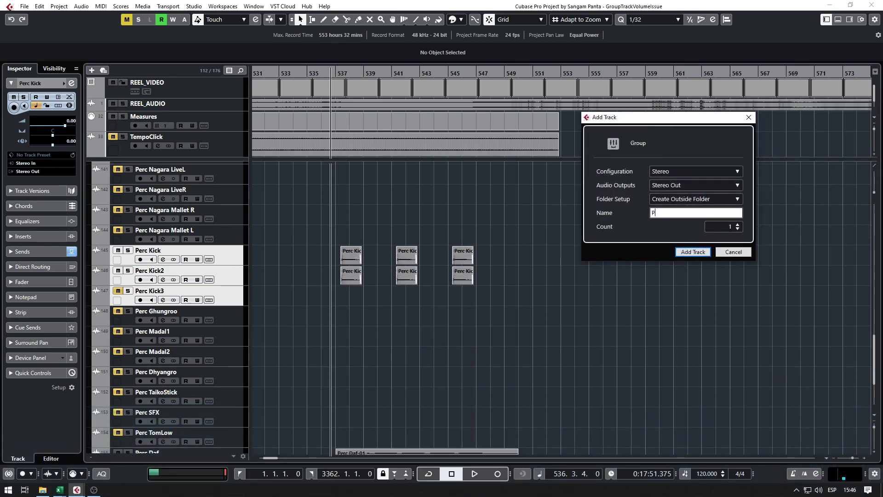
{"action": "type", "text": "Perc Kick Bus"}
{"action": "key", "text": "Return"}
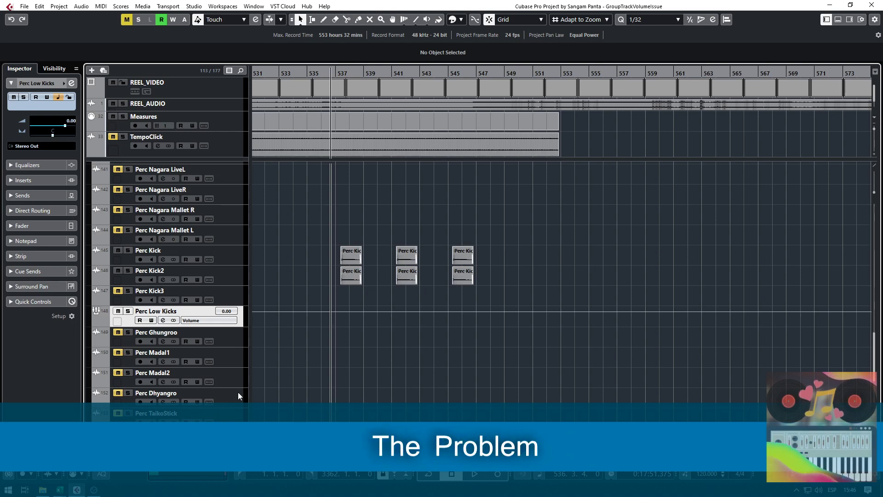
Add a point on the Perc Low Kicks volume lane and pull the level down to -13.3.
{"action": "scroll", "coordinate": [293, 360], "scroll_direction": "down", "scroll_amount": 3}
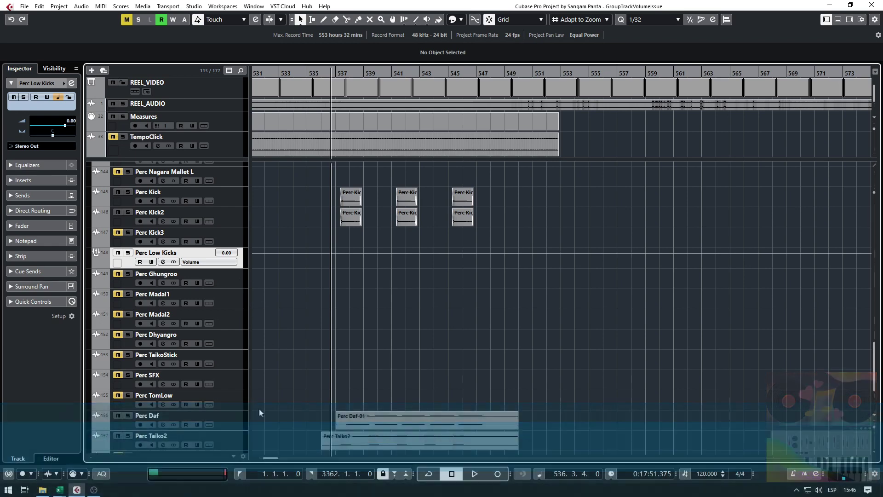
{"action": "scroll", "coordinate": [360, 363], "scroll_direction": "up", "scroll_amount": 1}
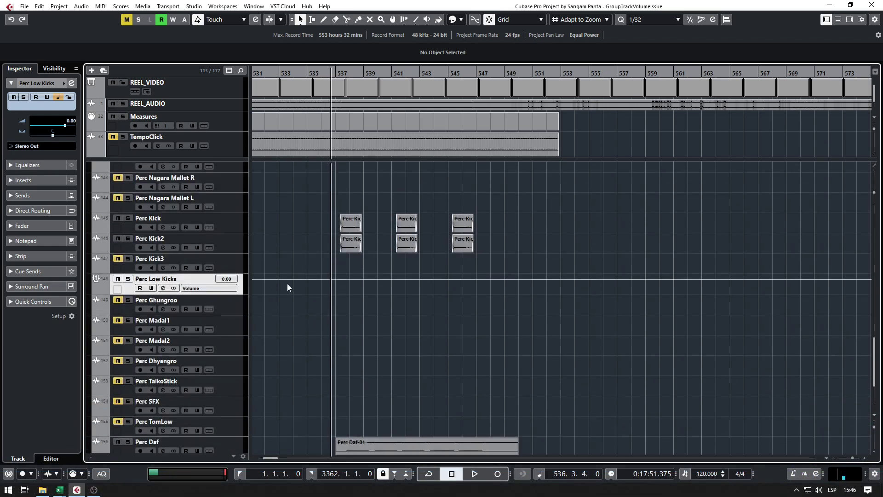
{"action": "left_click", "coordinate": [364, 280]}
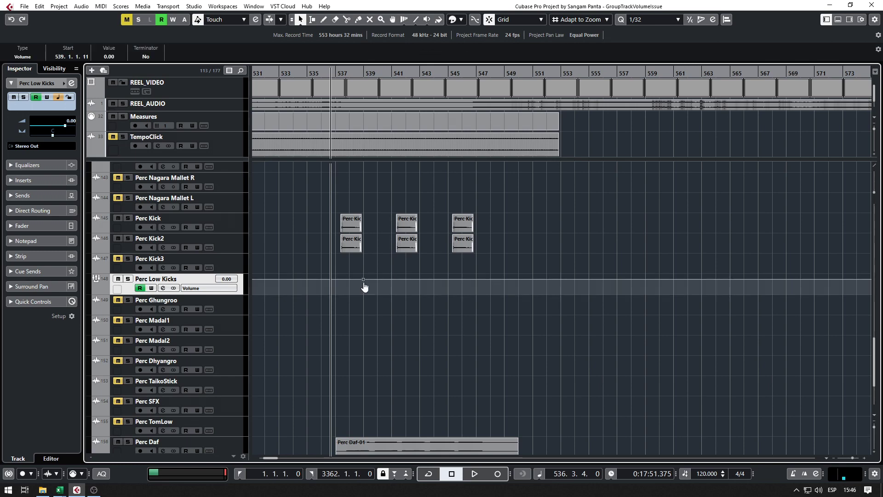
{"action": "mouse_move", "coordinate": [368, 283]}
{"action": "left_mouse_down"}
{"action": "mouse_move", "coordinate": [378, 299]}
{"action": "mouse_move", "coordinate": [377, 281]}
{"action": "left_mouse_up"}
{"action": "scroll", "coordinate": [380, 307], "scroll_direction": "up", "scroll_amount": 2, "text": "ctrl"}
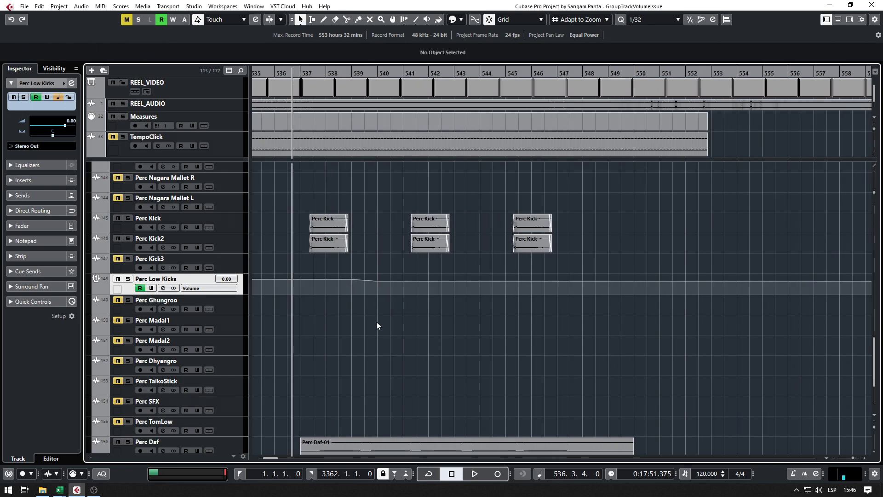
{"action": "left_click_drag", "start_coordinate": [374, 269], "coordinate": [432, 310]}
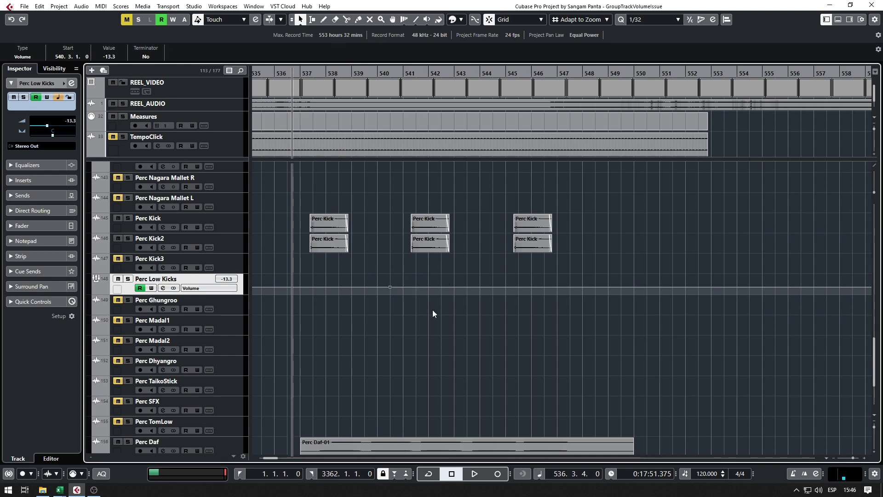
{"action": "left_click", "coordinate": [407, 333]}
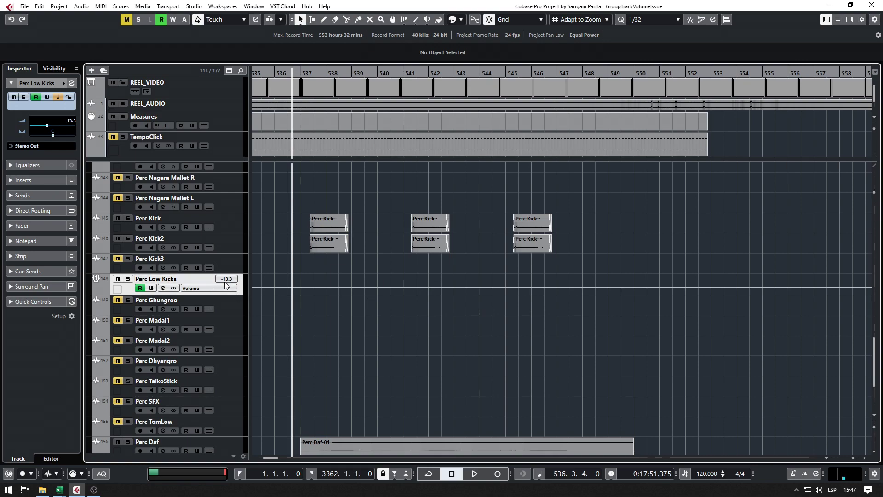
{"action": "scroll", "coordinate": [389, 303], "scroll_direction": "down", "scroll_amount": 5}
{"action": "scroll", "coordinate": [389, 303], "scroll_direction": "left", "scroll_amount": 3}
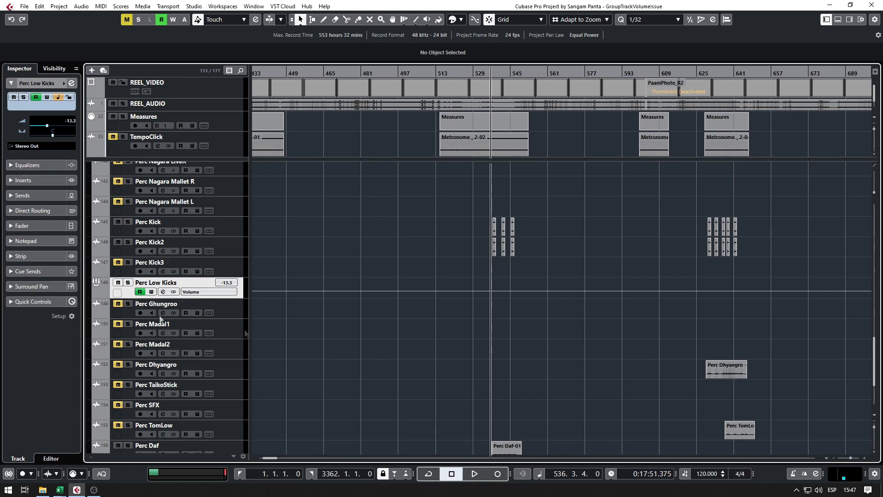
{"action": "scroll", "coordinate": [453, 327], "scroll_direction": "right", "scroll_amount": 2}
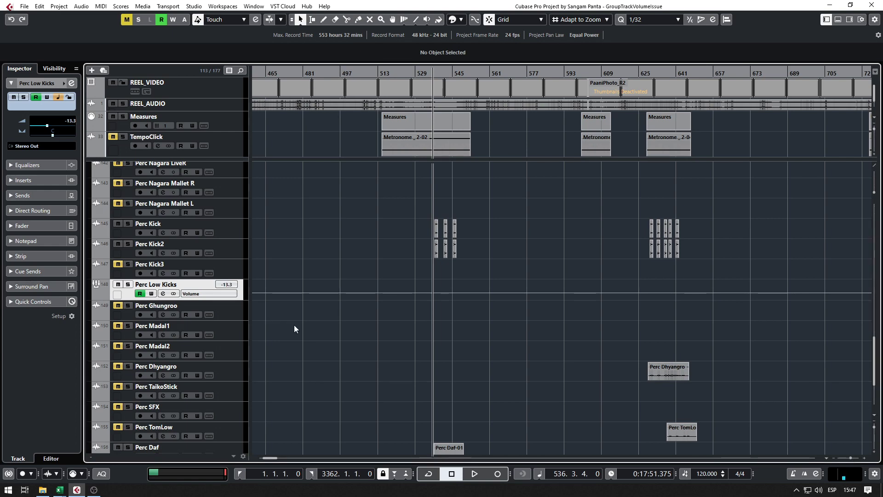
Show the MixConsole lower zone and adjust the Perc Low Kicks channel fader.
{"action": "left_click", "coordinate": [838, 19]}
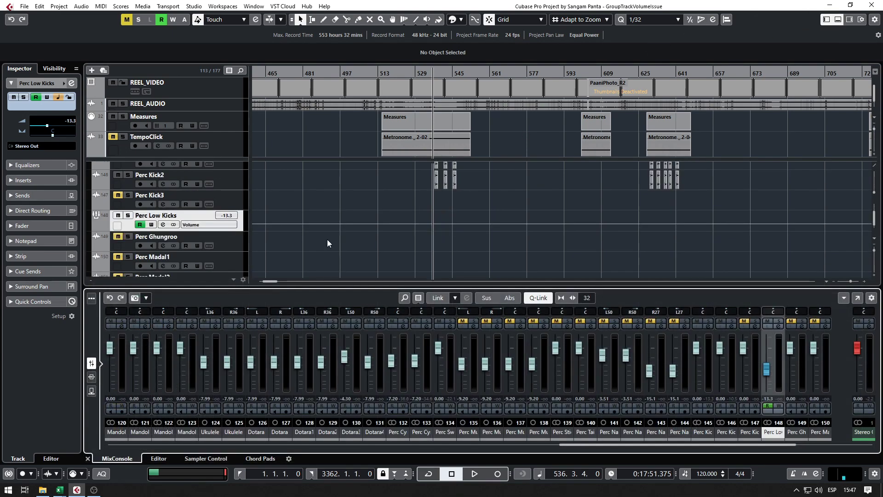
{"action": "left_click", "coordinate": [127, 244]}
{"action": "left_click", "coordinate": [127, 230]}
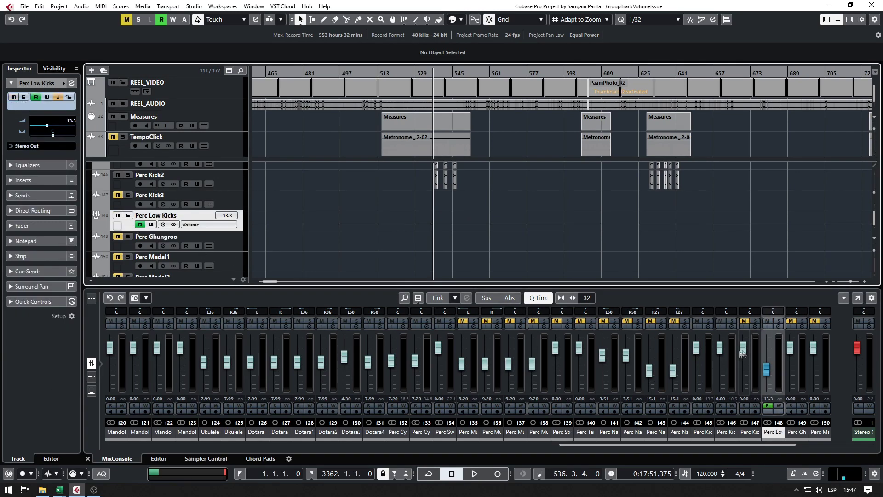
{"action": "left_click_drag", "start_coordinate": [770, 377], "coordinate": [768, 361]}
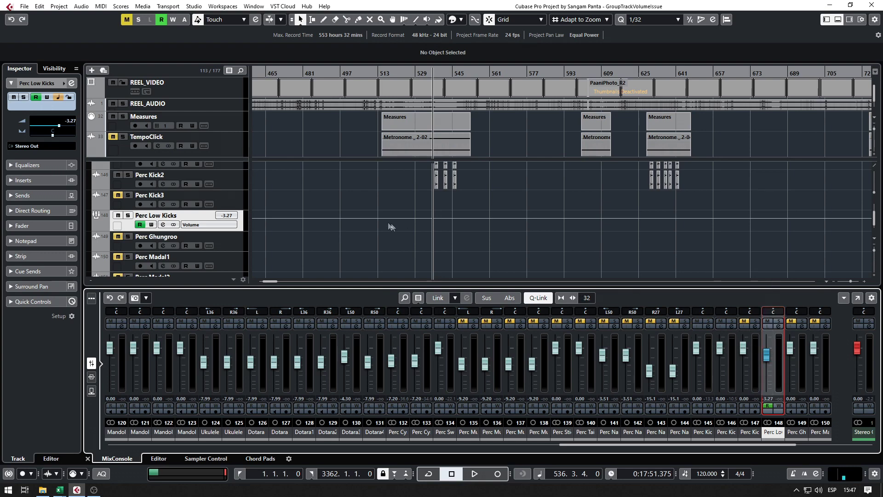
Move and add Perc Low Kicks volume automation points, then undo the ramp back to a flat line.
{"action": "left_click", "coordinate": [468, 220]}
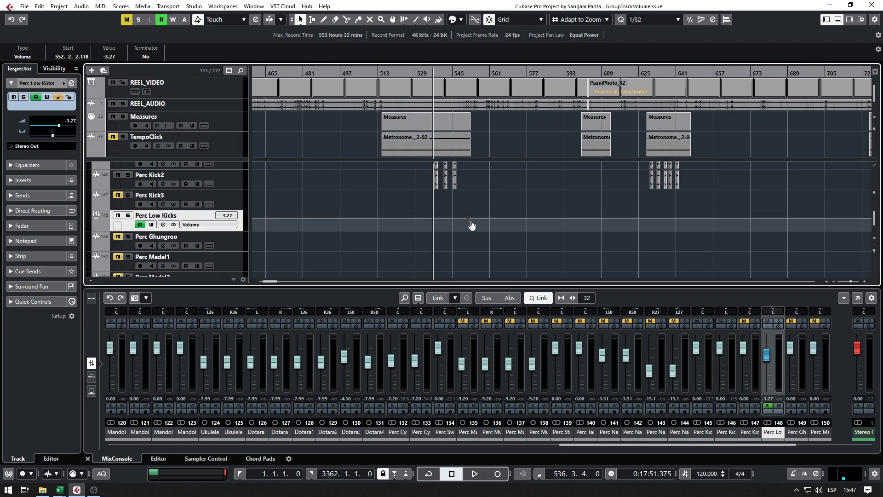
{"action": "left_click_drag", "start_coordinate": [471, 225], "coordinate": [478, 226]}
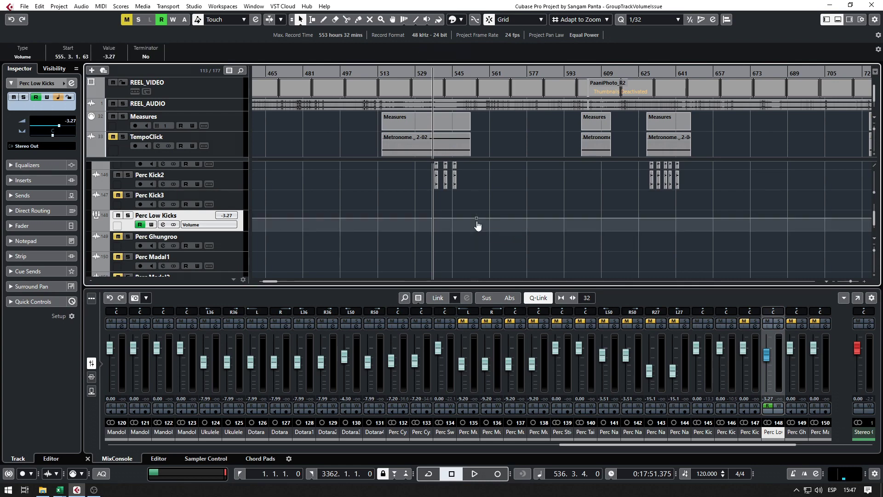
{"action": "left_click", "coordinate": [511, 221]}
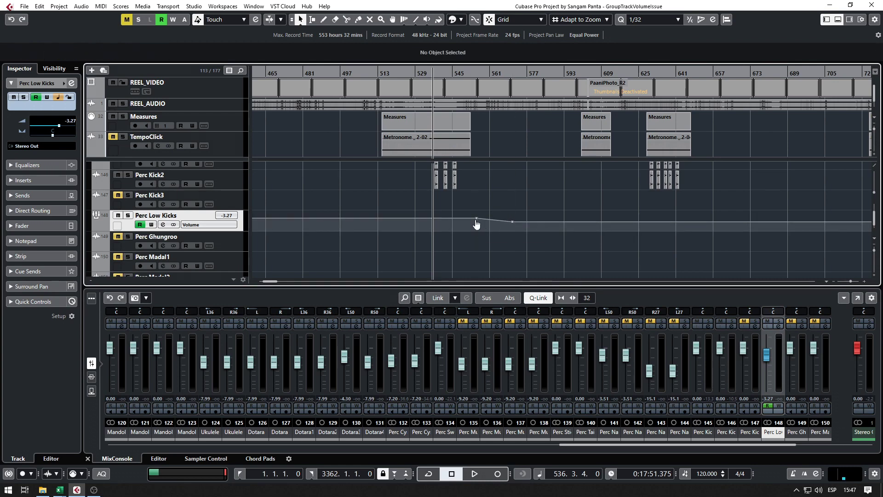
{"action": "left_click_drag", "start_coordinate": [476, 225], "coordinate": [471, 226]}
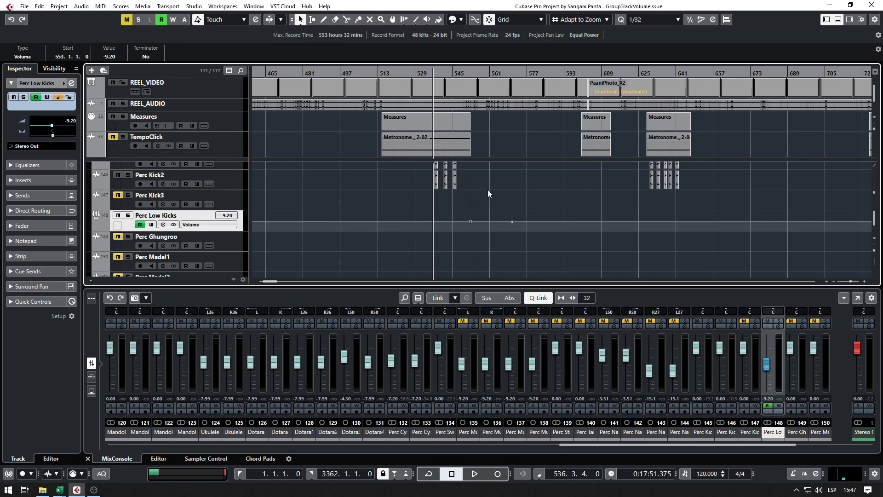
{"action": "left_click", "coordinate": [515, 233]}
{"action": "key", "text": "ctrl+z"}
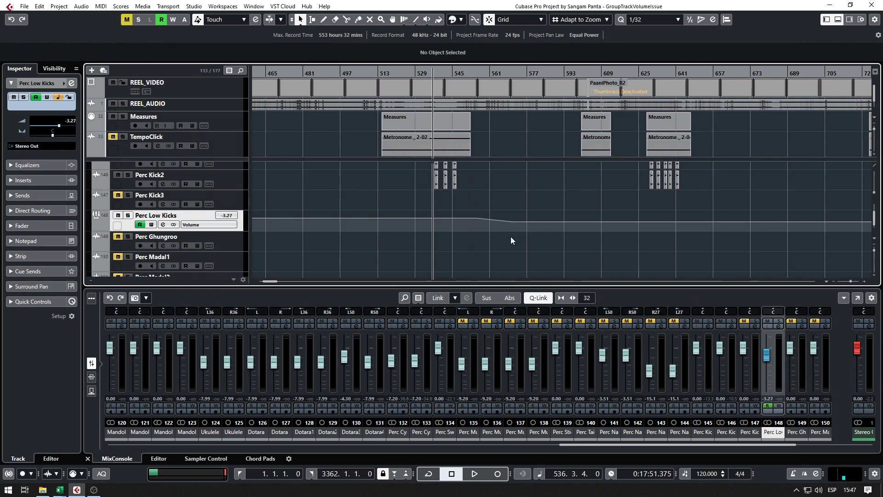
{"action": "key", "text": "ctrl+z"}
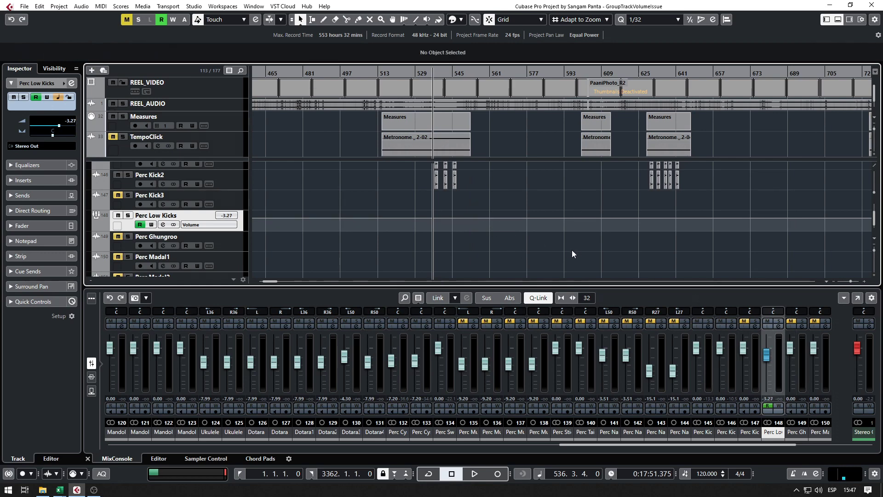
Lower the automation point at bar 555 to -15.8.
{"action": "scroll", "coordinate": [490, 235], "scroll_direction": "up", "scroll_amount": 2}
{"action": "left_click", "coordinate": [469, 222]}
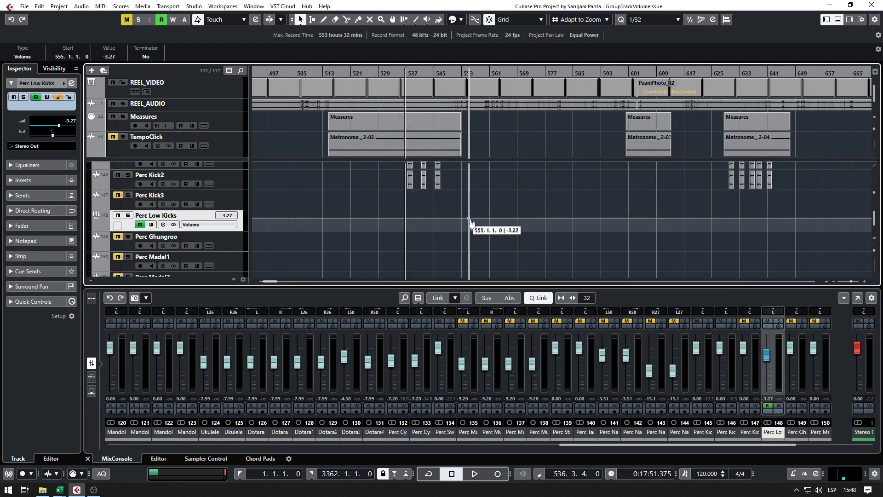
{"action": "left_click_drag", "start_coordinate": [471, 223], "coordinate": [472, 229]}
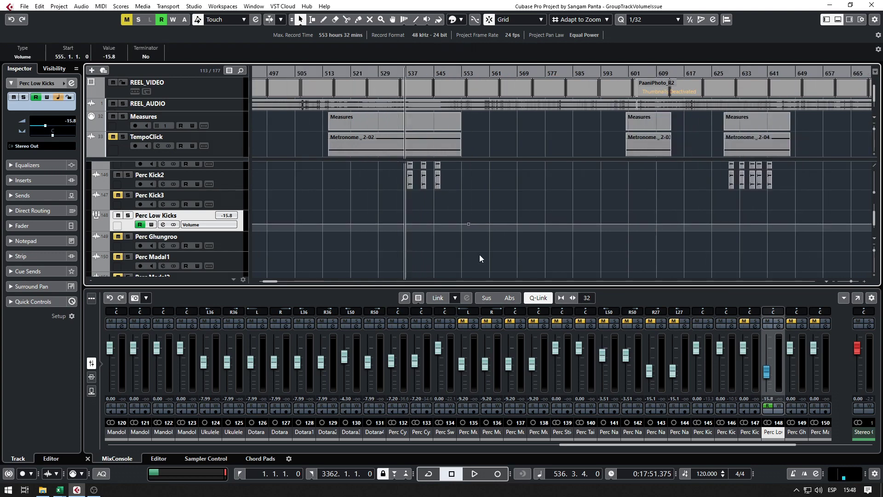
{"action": "left_click", "coordinate": [450, 235]}
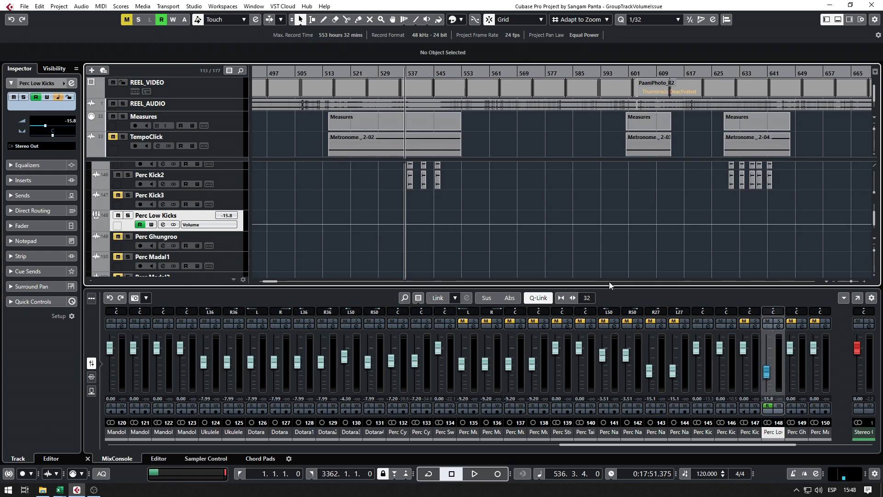
Reset the Perc Low Kicks volume to 0.00, close the mixer, and make the track row taller.
{"action": "left_click", "coordinate": [766, 375], "text": "ctrl"}
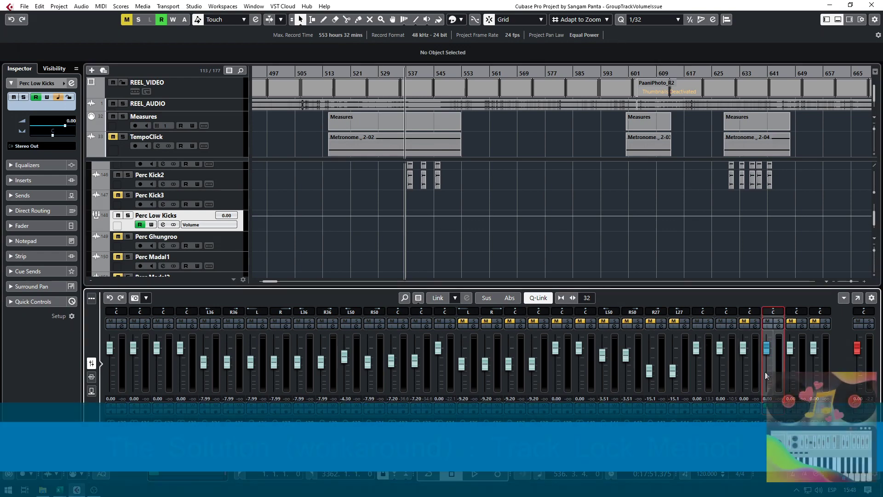
{"action": "key", "text": "ctrl+alt+e"}
{"action": "key", "text": "g"}
{"action": "key", "text": "g"}
{"action": "key", "text": "g"}
{"action": "key", "text": "g"}
{"action": "key", "text": "g"}
{"action": "key", "text": "g"}
{"action": "scroll", "coordinate": [355, 292], "scroll_direction": "down", "scroll_amount": 1}
{"action": "key", "text": "h"}
{"action": "key", "text": "h"}
{"action": "key", "text": "h"}
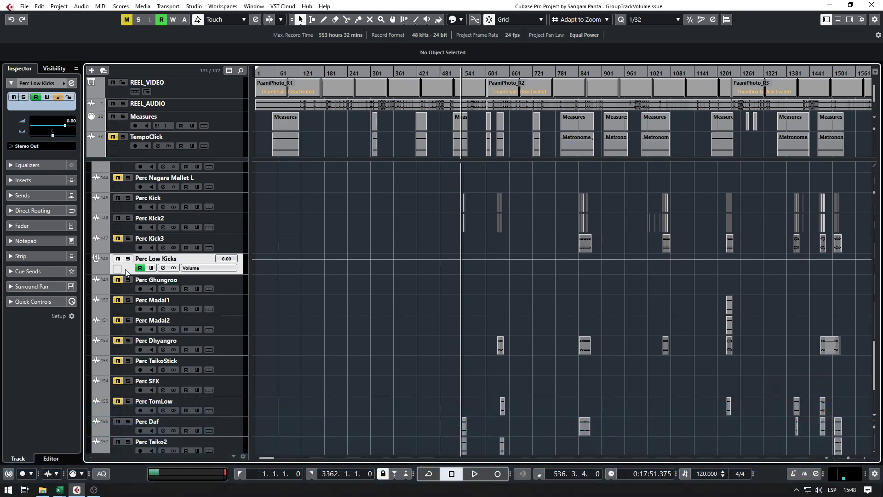
{"action": "left_click_drag", "start_coordinate": [125, 272], "coordinate": [195, 283]}
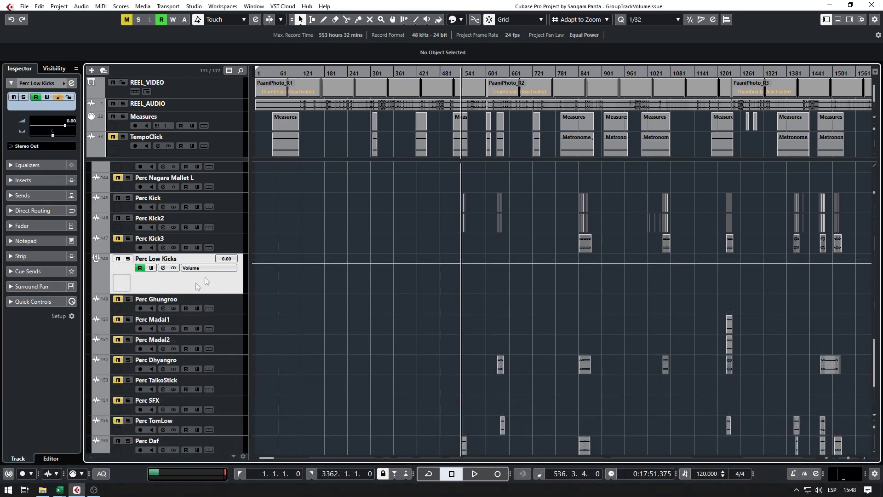
{"action": "right_click", "coordinate": [234, 282]}
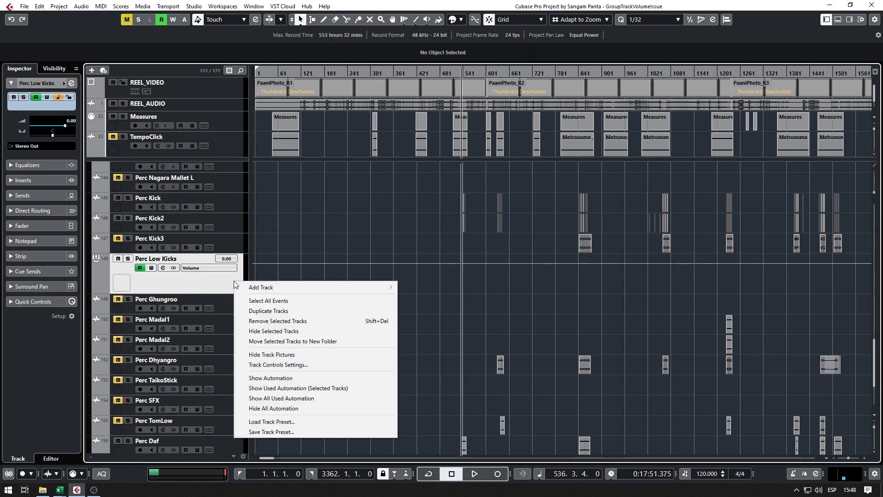
Make time-base, Inserts/EQs/Sends, Lock Automation and Mute Automation visible Group/FX/VCA controls and apply.
{"action": "left_click", "coordinate": [275, 365]}
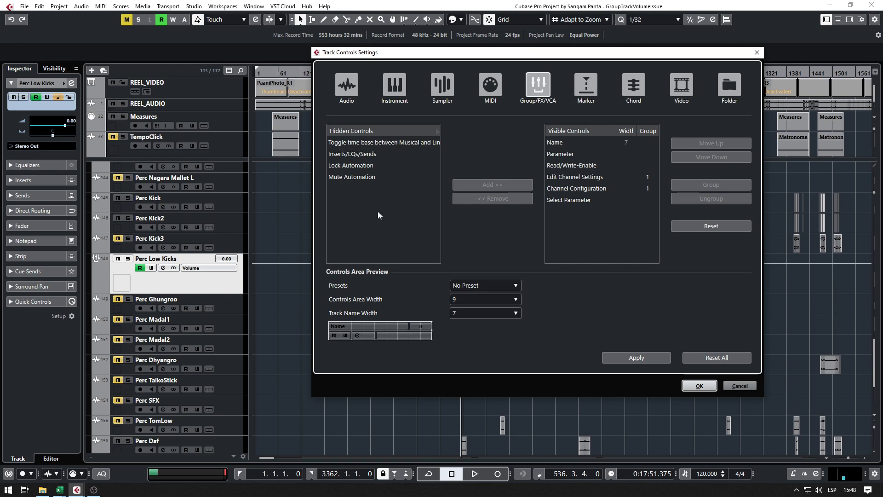
{"action": "left_click", "coordinate": [417, 143]}
{"action": "left_click", "coordinate": [501, 186]}
{"action": "double_click", "coordinate": [352, 142]}
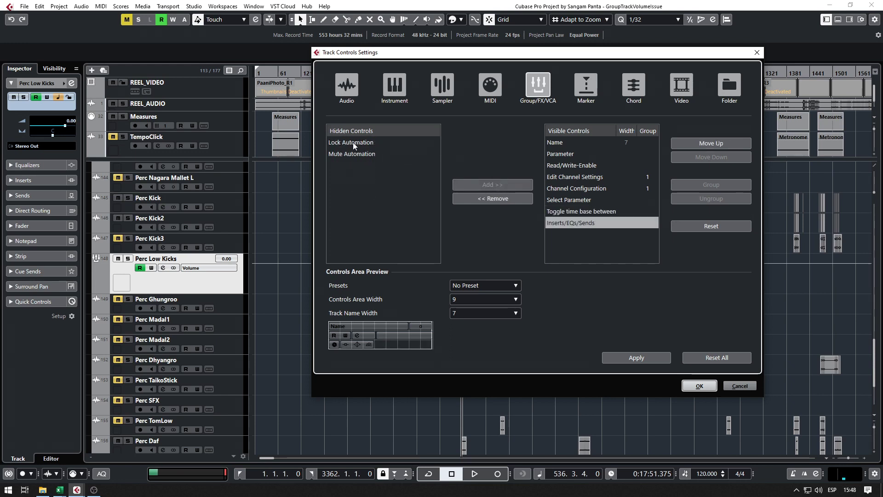
{"action": "left_click", "coordinate": [354, 143]}
{"action": "left_click", "coordinate": [503, 187]}
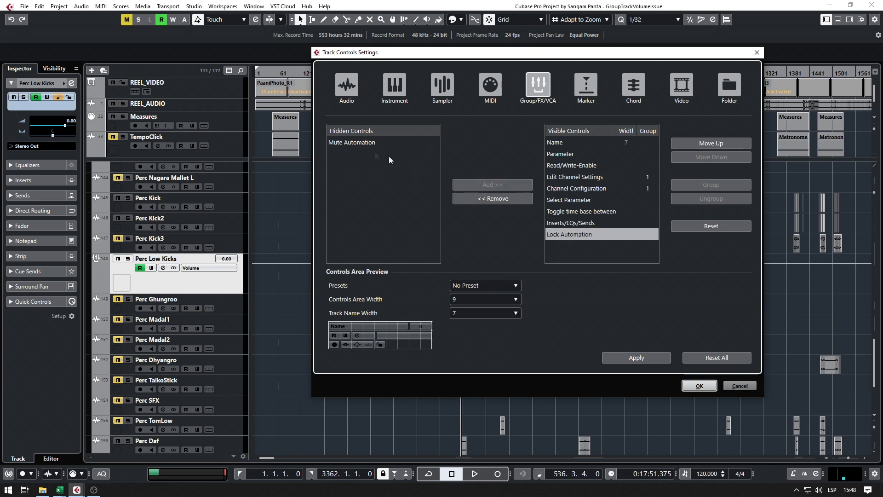
{"action": "left_click", "coordinate": [358, 145]}
{"action": "left_click", "coordinate": [506, 184]}
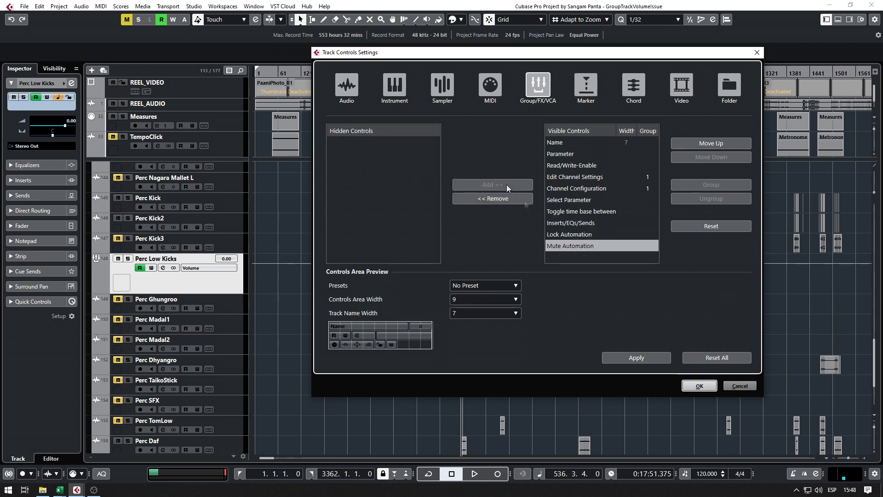
{"action": "left_click", "coordinate": [631, 357]}
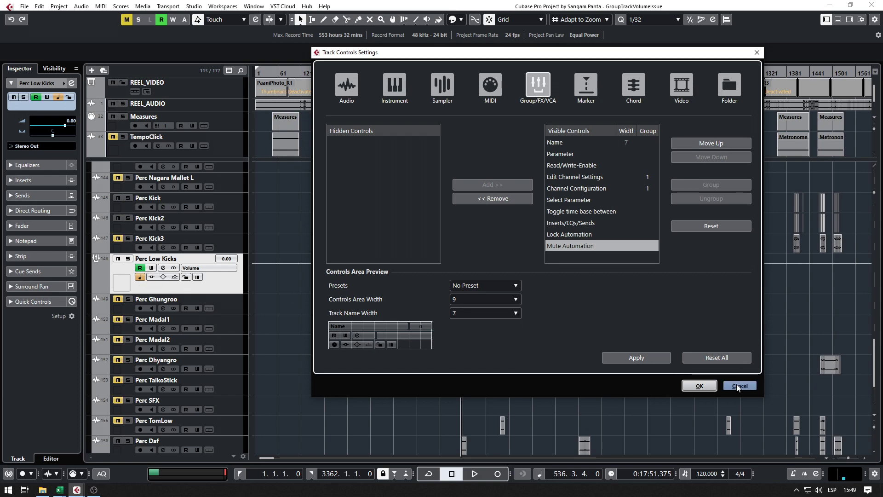
Close Track Controls Settings with OK and lock the Perc Low Kicks automation.
{"action": "left_click", "coordinate": [698, 386]}
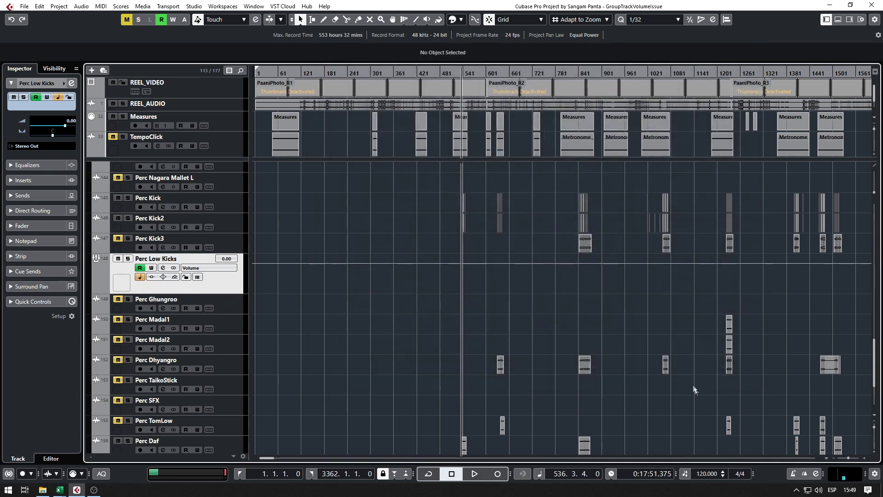
{"action": "left_click", "coordinate": [186, 278]}
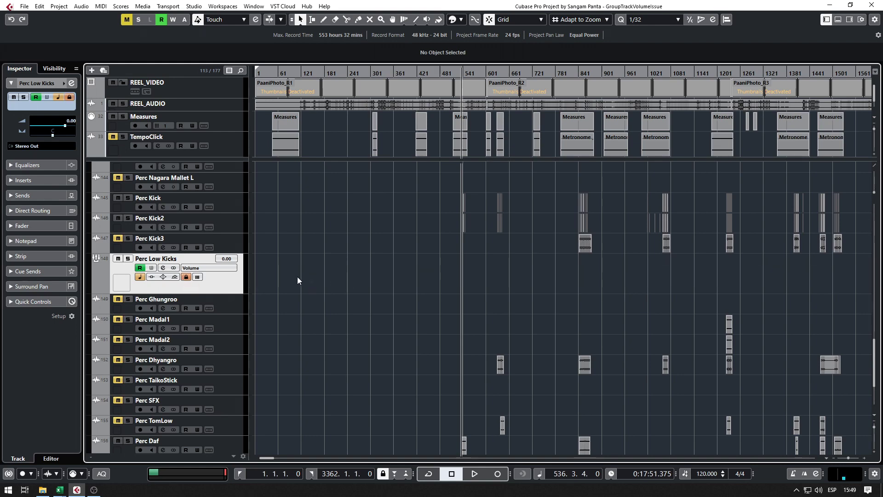
{"action": "scroll", "coordinate": [338, 290], "scroll_direction": "down", "scroll_amount": 2}
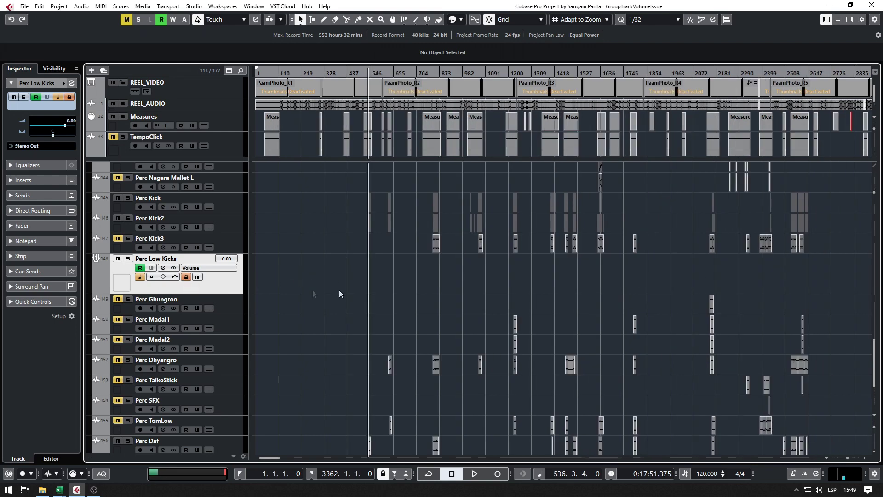
{"action": "scroll", "coordinate": [382, 273], "scroll_direction": "up", "scroll_amount": 2}
Switch to the Draw tool and back to the selection tool, then unlock Perc Low Kicks automation.
{"action": "right_click", "coordinate": [372, 270]}
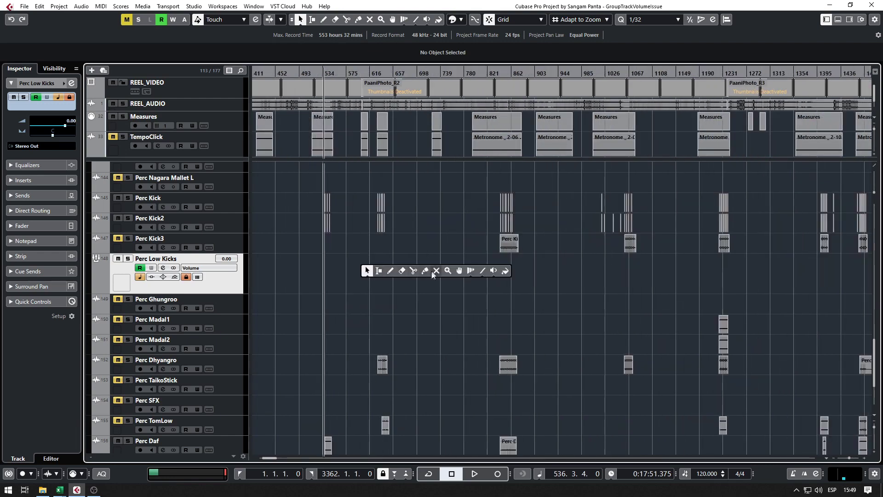
{"action": "left_click", "coordinate": [390, 271]}
{"action": "scroll", "coordinate": [337, 270], "scroll_direction": "up", "scroll_amount": 2}
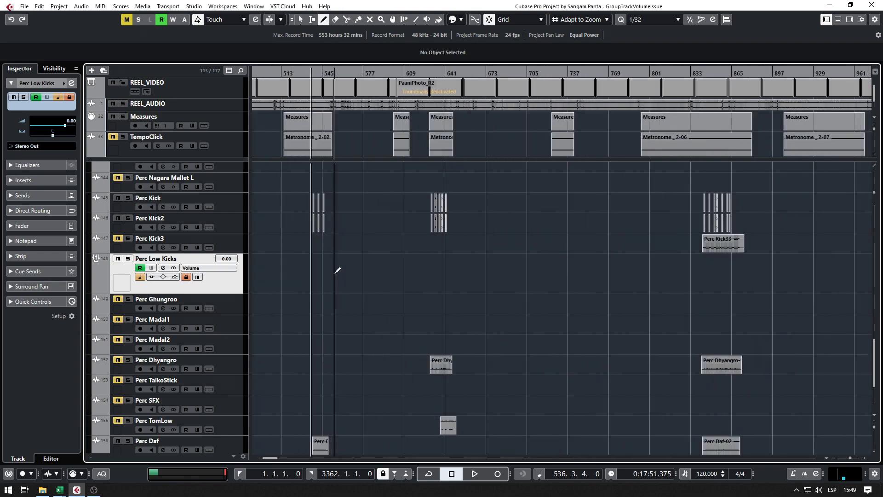
{"action": "scroll", "coordinate": [337, 270], "scroll_direction": "up", "scroll_amount": 6}
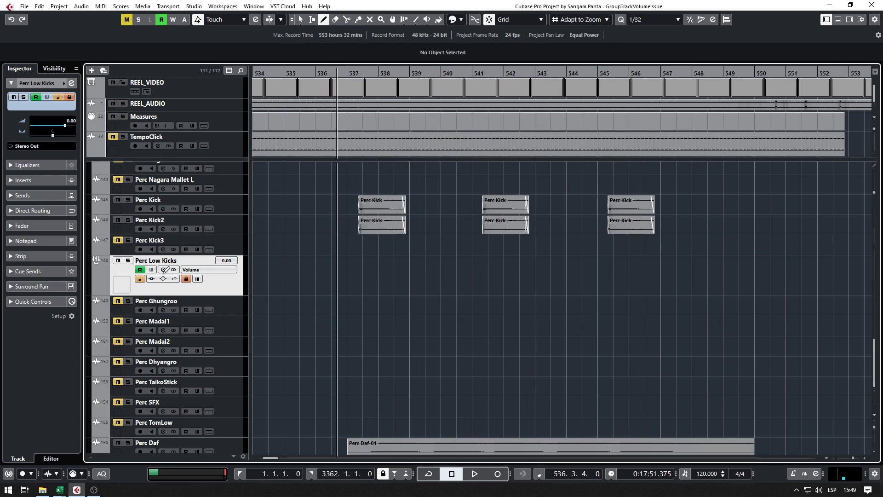
{"action": "scroll", "coordinate": [364, 261], "scroll_direction": "down", "scroll_amount": 8}
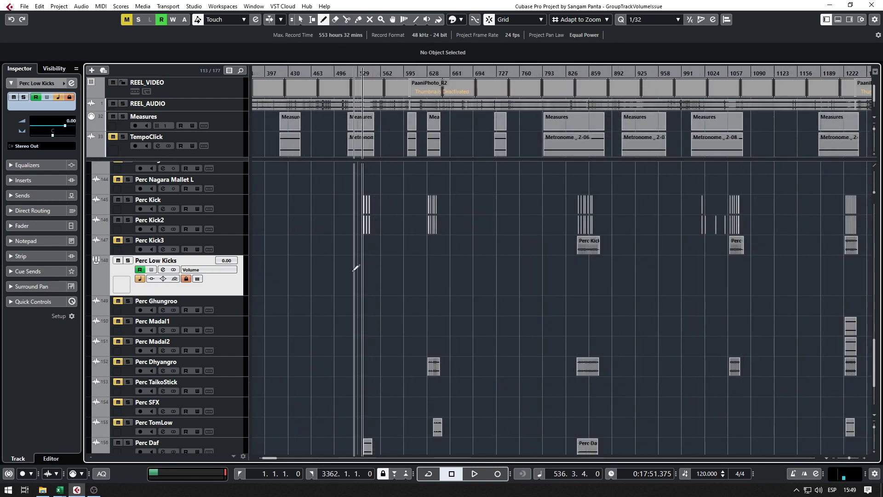
{"action": "key", "text": "1"}
{"action": "left_click", "coordinate": [186, 279]}
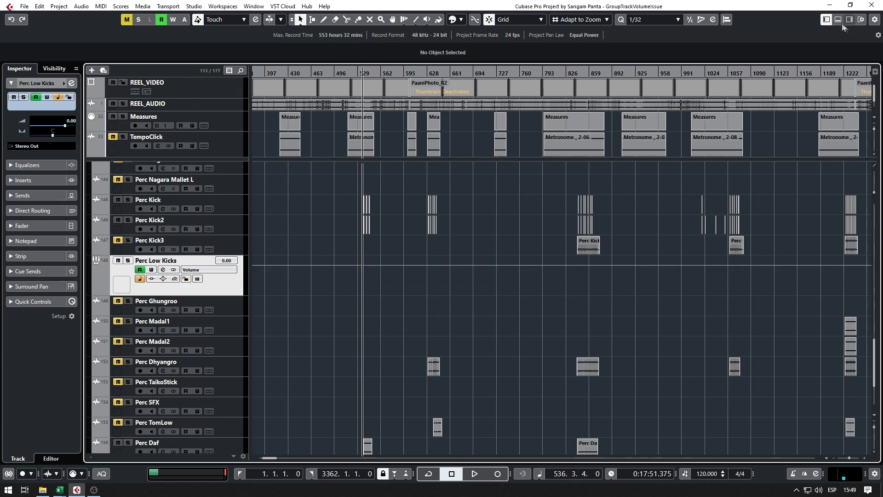
With the mixer shown, lock the Perc Low Kicks automation, then hide the mixer again.
{"action": "key", "text": "ctrl+alt+e"}
{"action": "scroll", "coordinate": [429, 205], "scroll_direction": "down", "scroll_amount": 1}
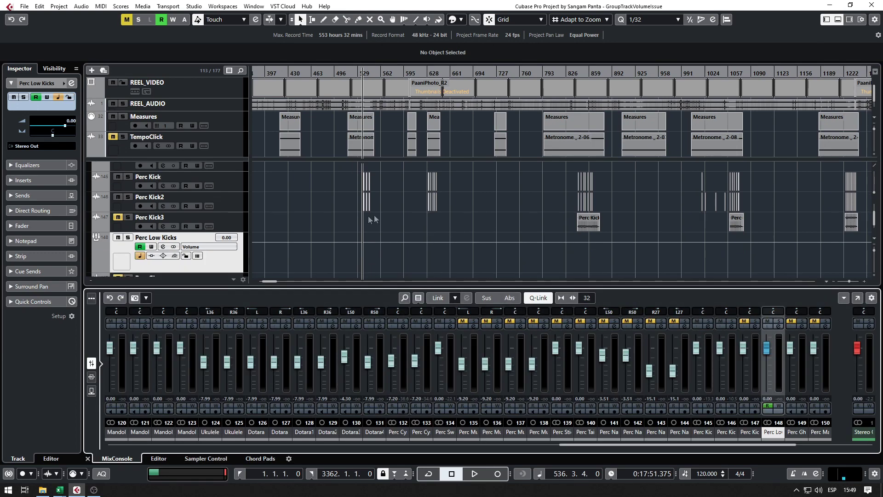
{"action": "left_click", "coordinate": [186, 257]}
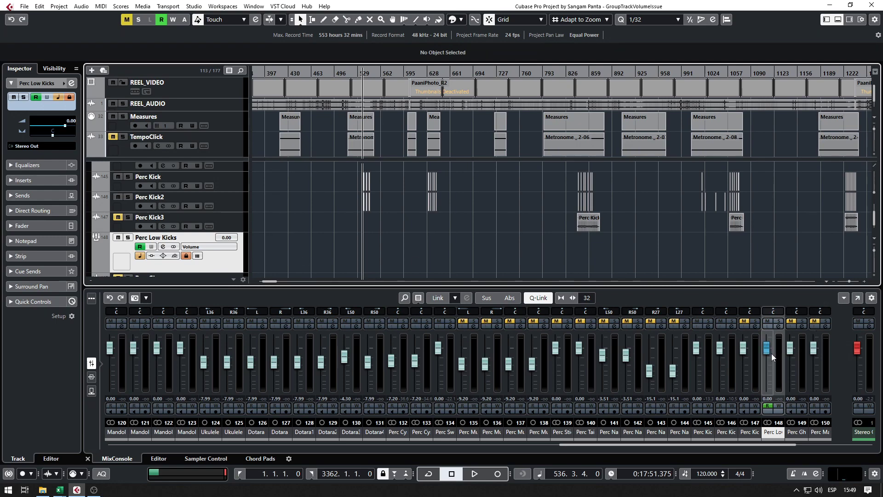
{"action": "key", "text": "ctrl+alt+e"}
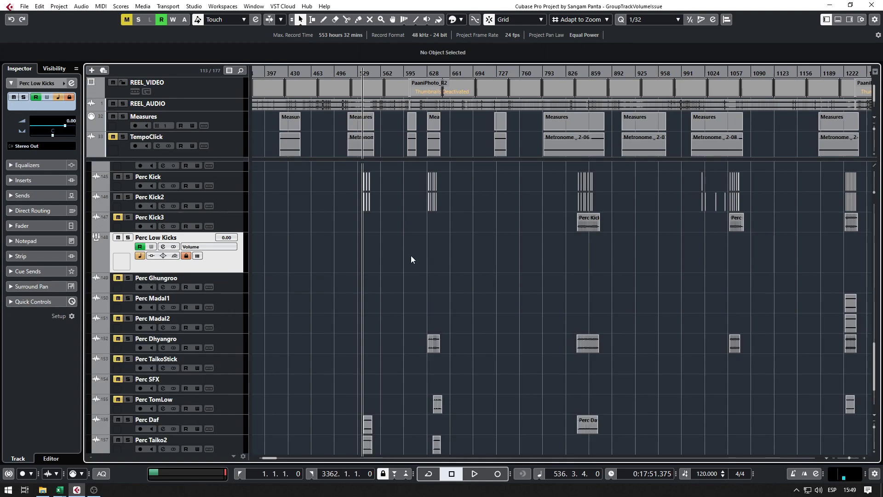
{"action": "scroll", "coordinate": [372, 258], "scroll_direction": "up", "scroll_amount": 1}
{"action": "scroll", "coordinate": [438, 282], "scroll_direction": "down", "scroll_amount": 5}
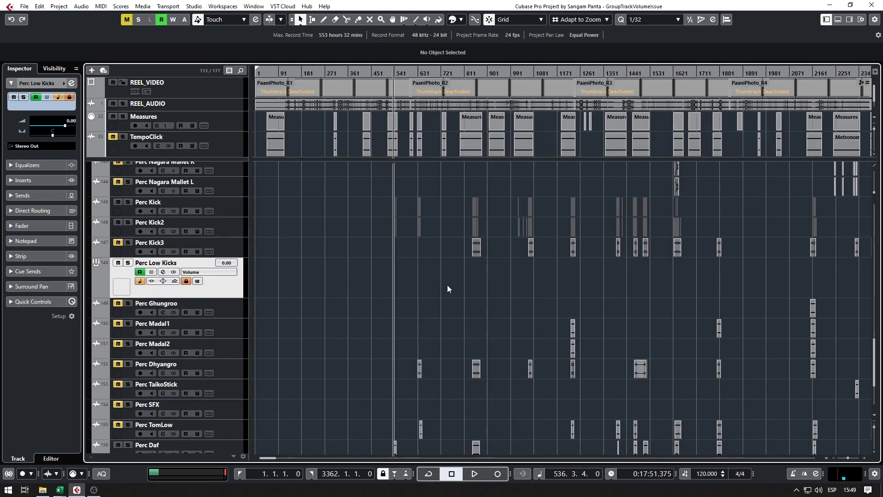